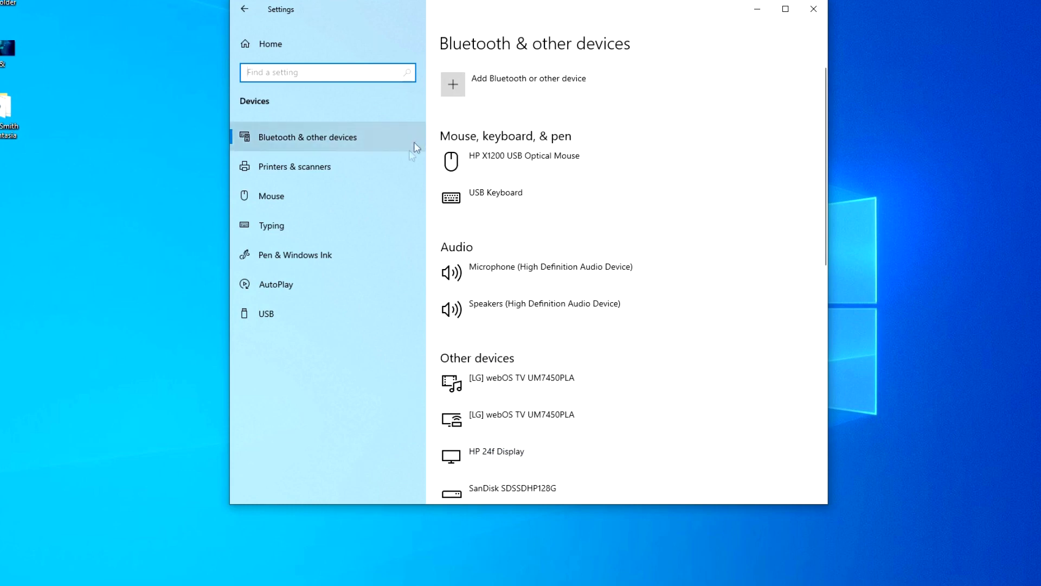
- Open the printer properties for the Canon G2010 series from Printers & scanners
click(385, 172)
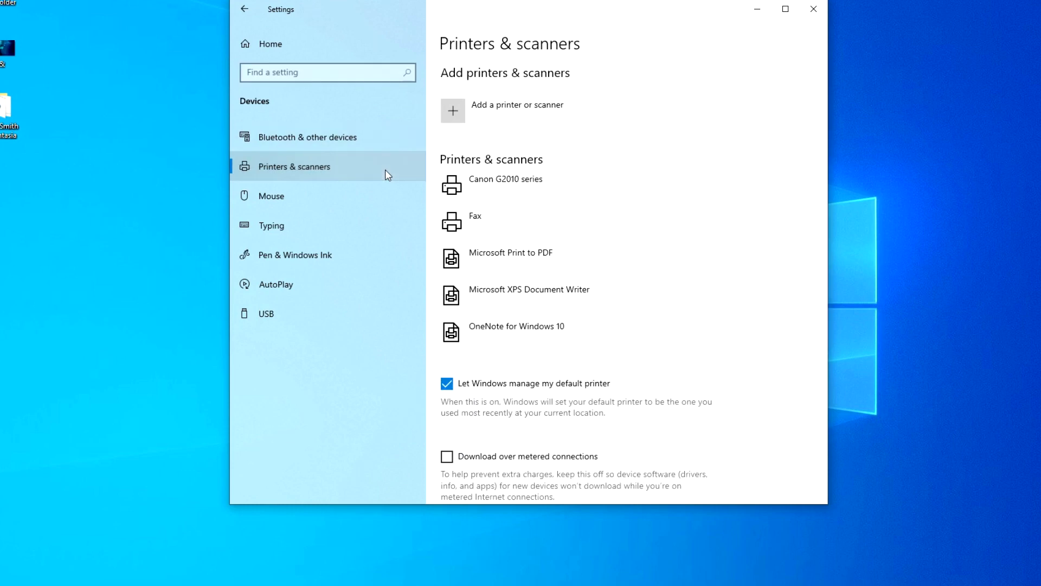
click(537, 196)
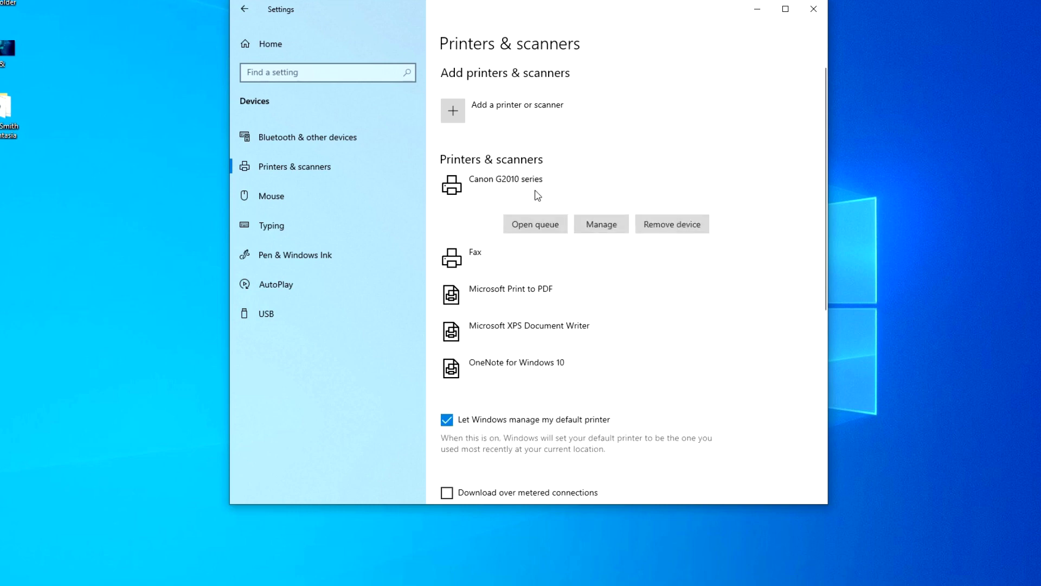
click(613, 230)
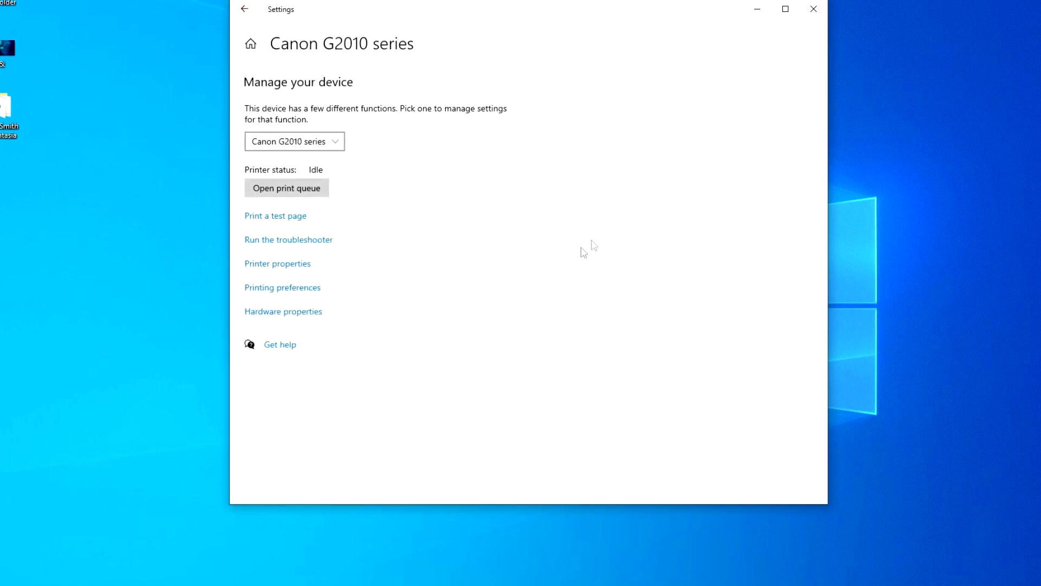
click(302, 271)
- Share the printer under the name 'Canon G2010 series' with administrator rights, and apply it
drag(458, 264, 482, 119)
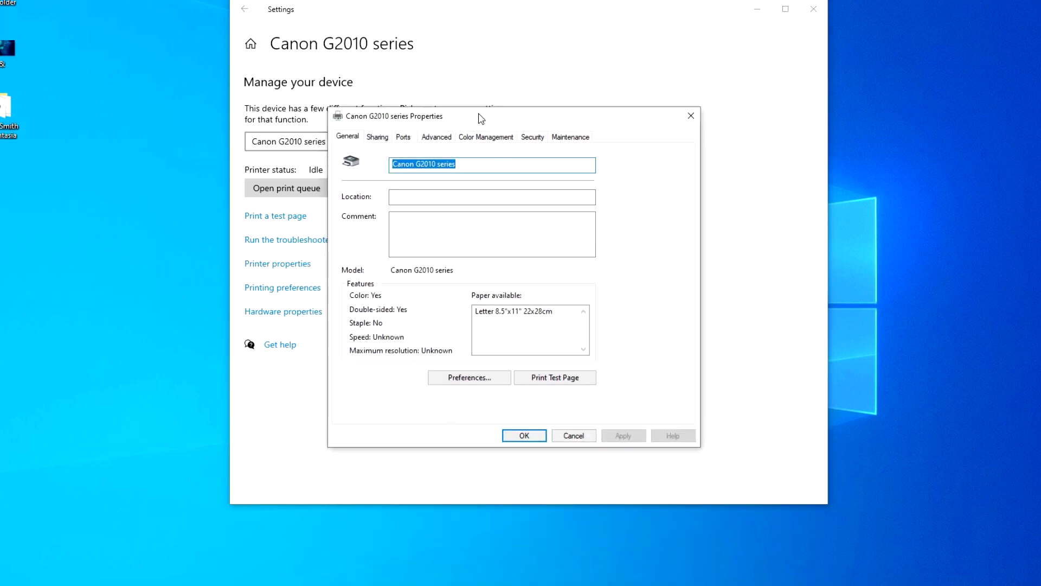
click(380, 137)
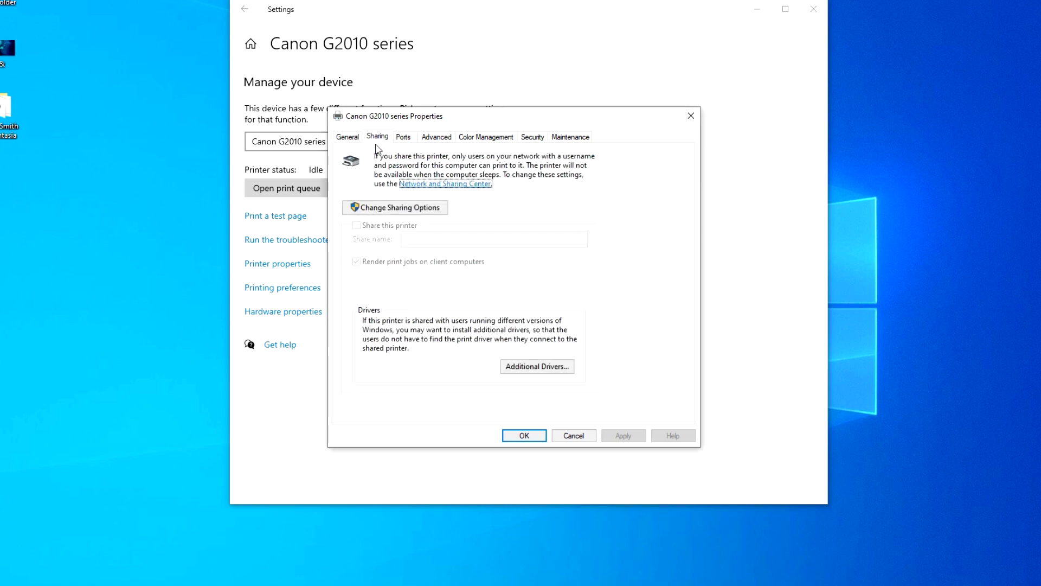
click(396, 209)
drag(546, 218, 494, 106)
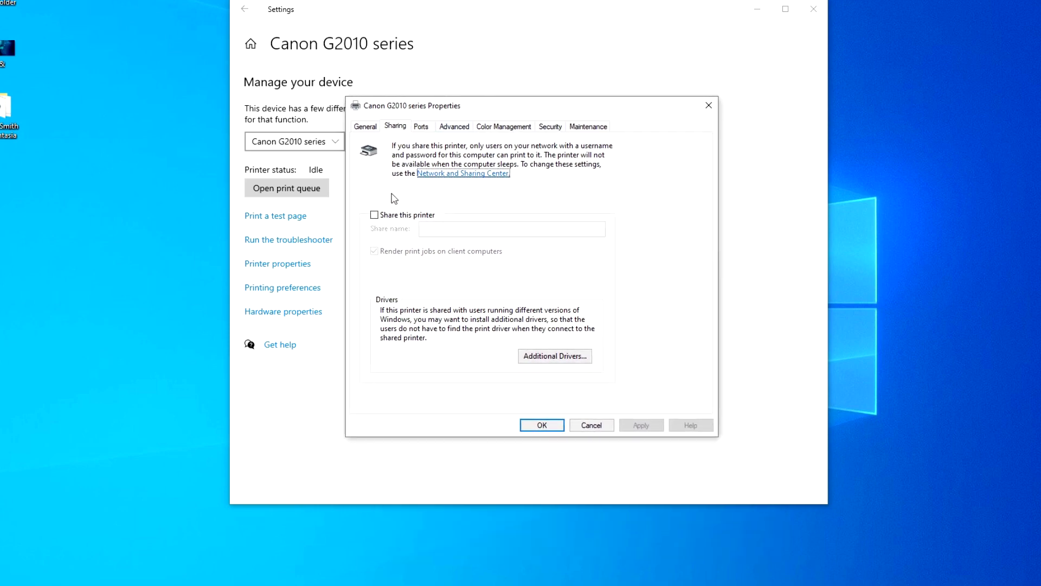
click(374, 215)
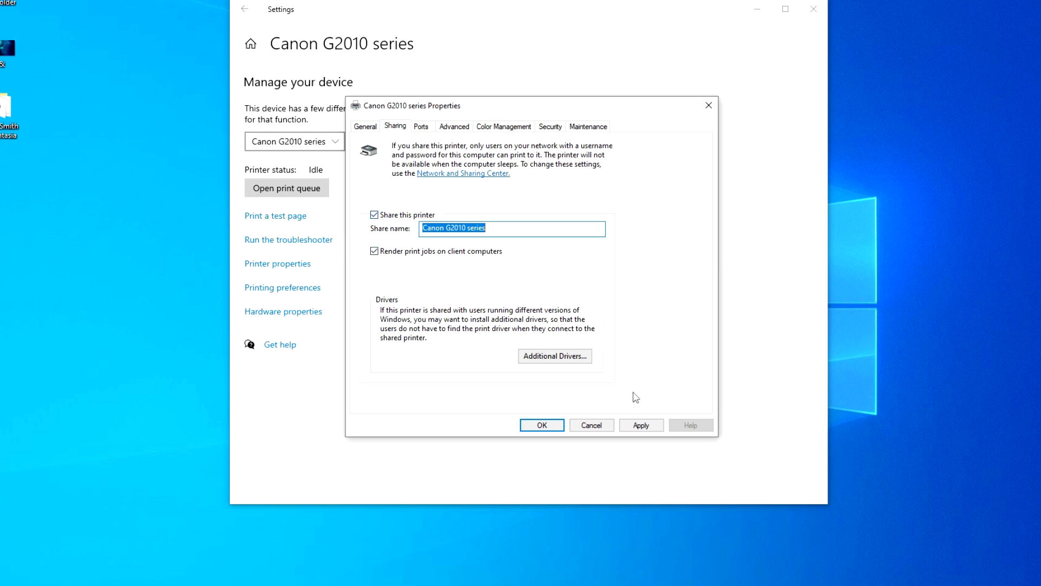
click(641, 426)
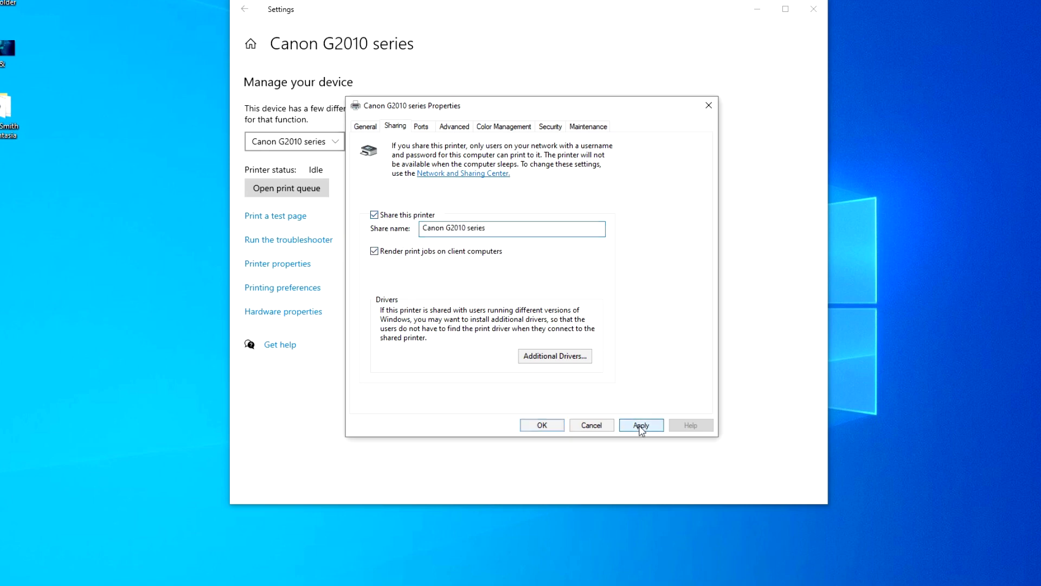
click(542, 425)
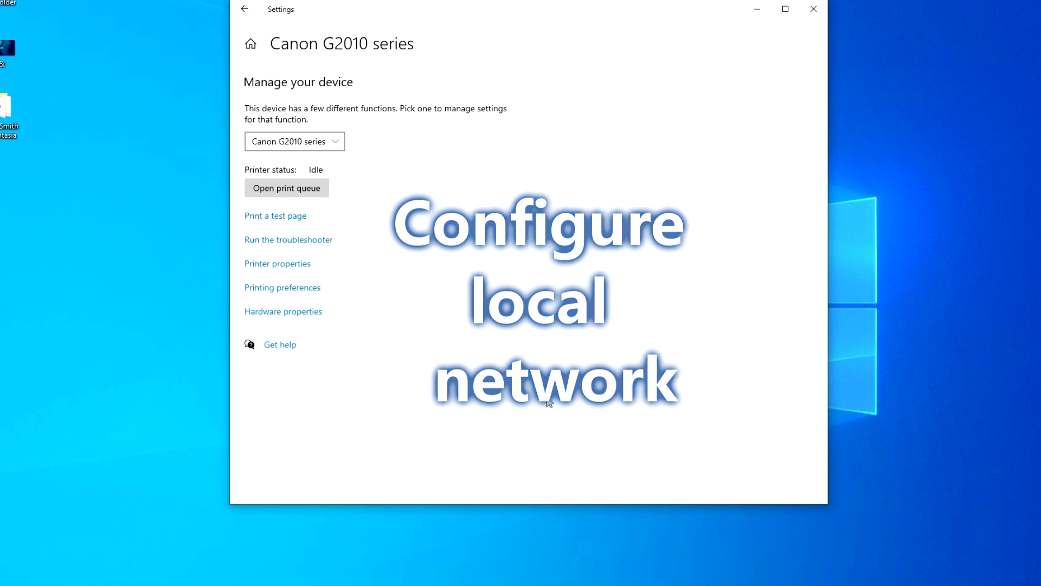
- Switch the Ethernet network profile from Public to Private, then return to the Status page
click(251, 46)
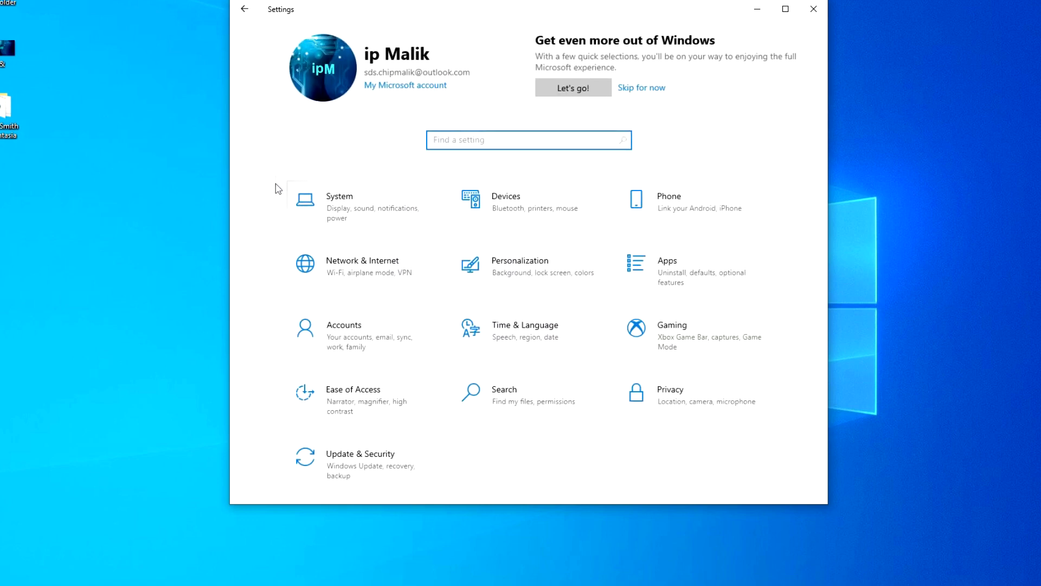
click(384, 277)
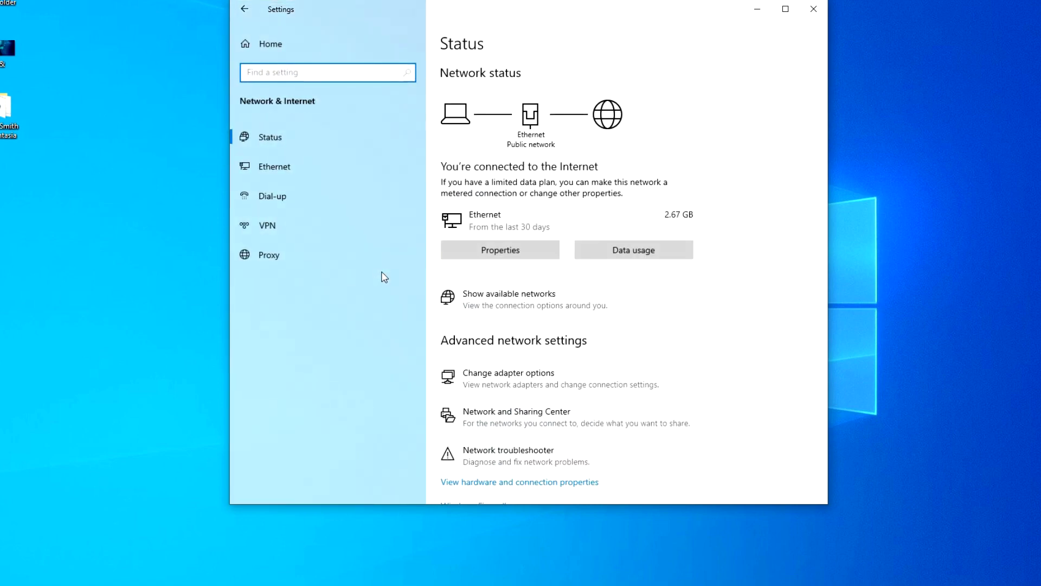
click(376, 178)
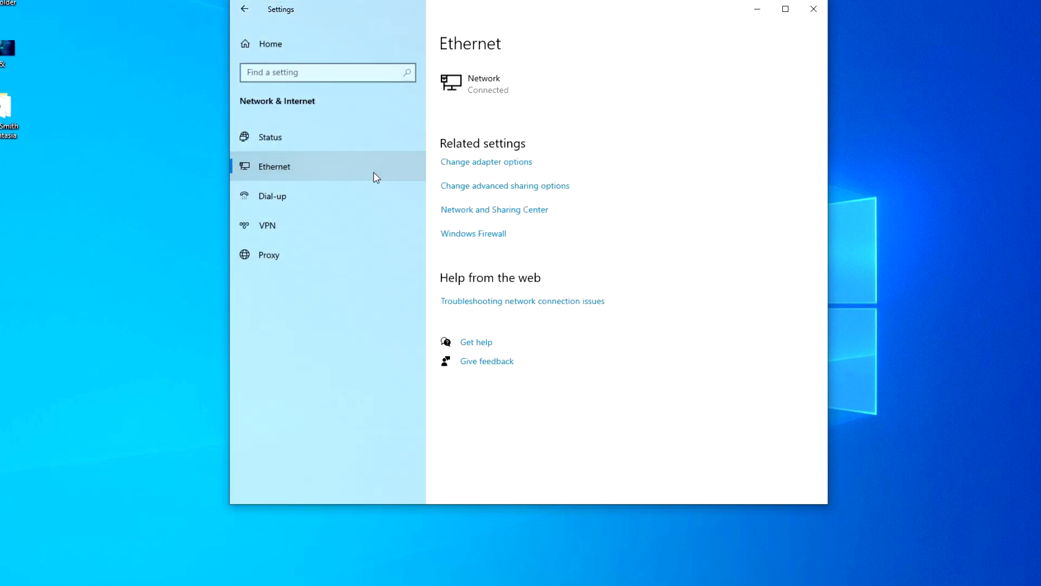
click(469, 92)
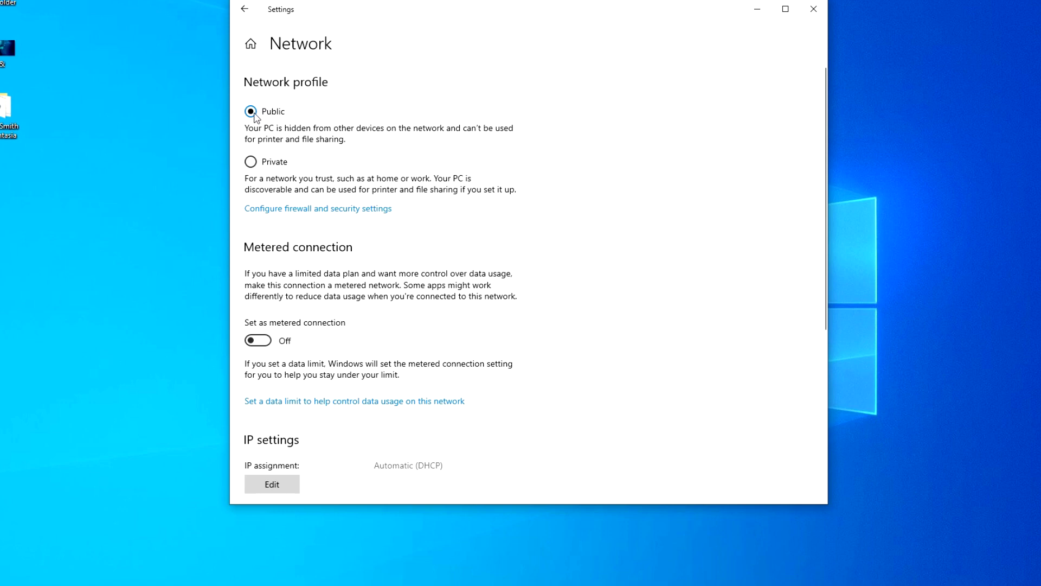
click(251, 164)
click(245, 11)
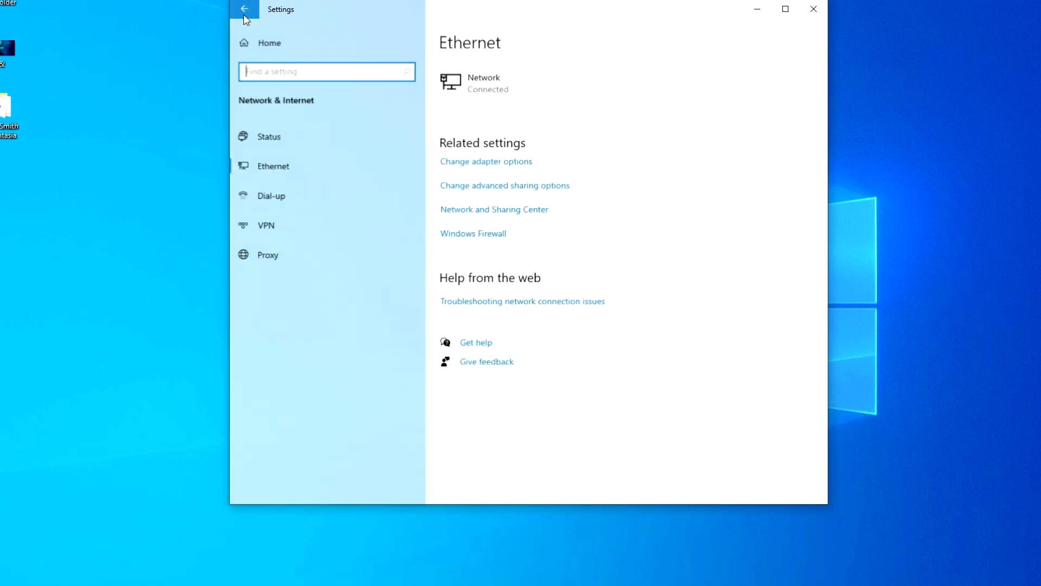
click(369, 145)
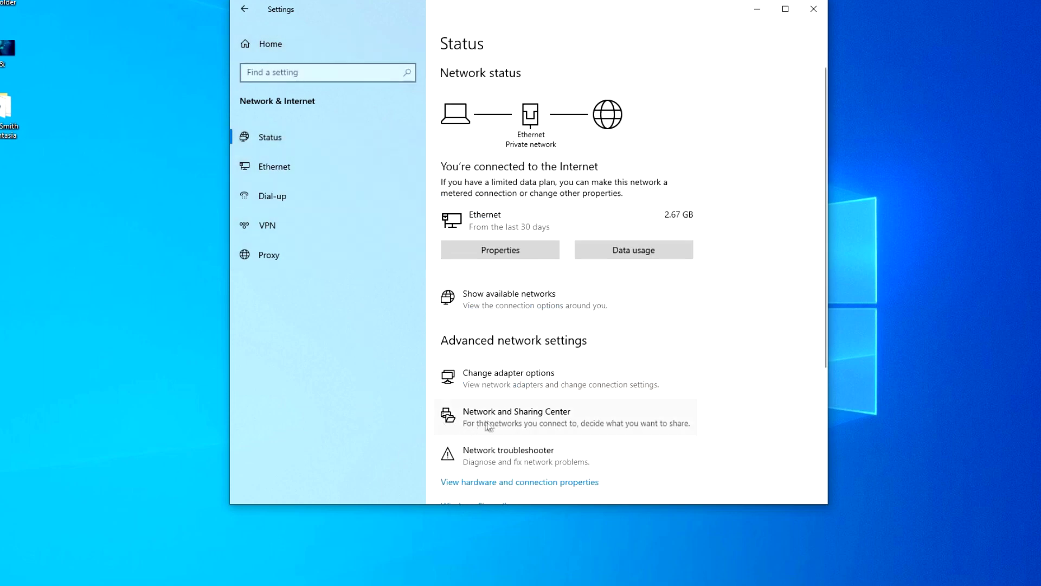
- Turn on file and printer sharing, turn off password protected sharing, and save the changes
click(540, 424)
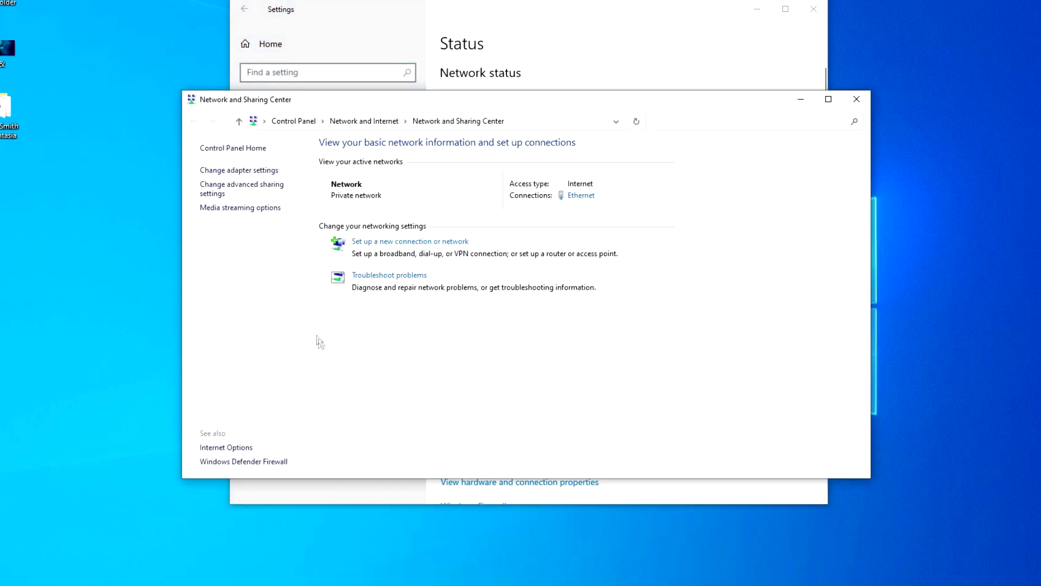
click(281, 188)
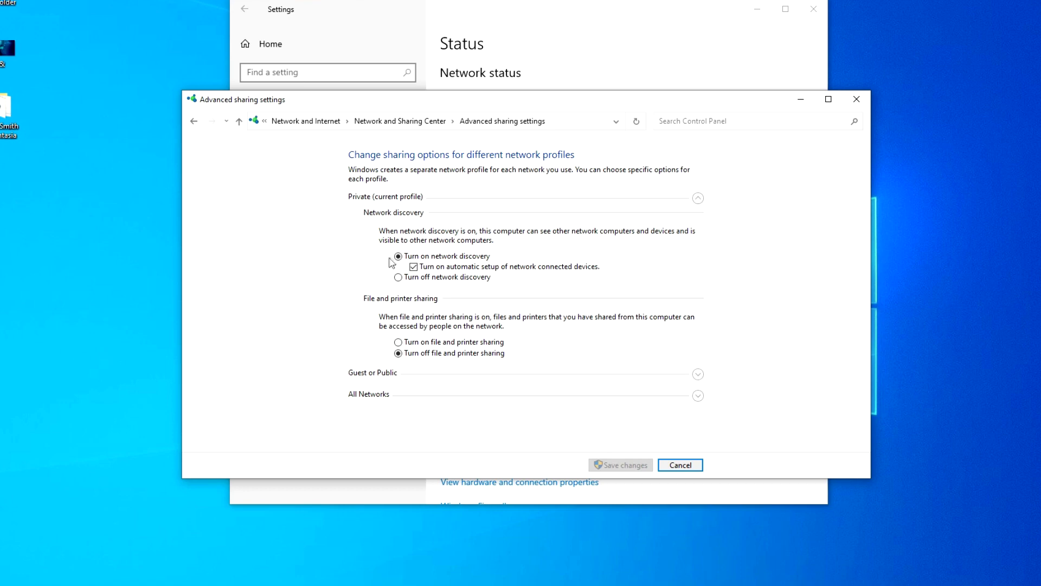
click(399, 342)
click(698, 199)
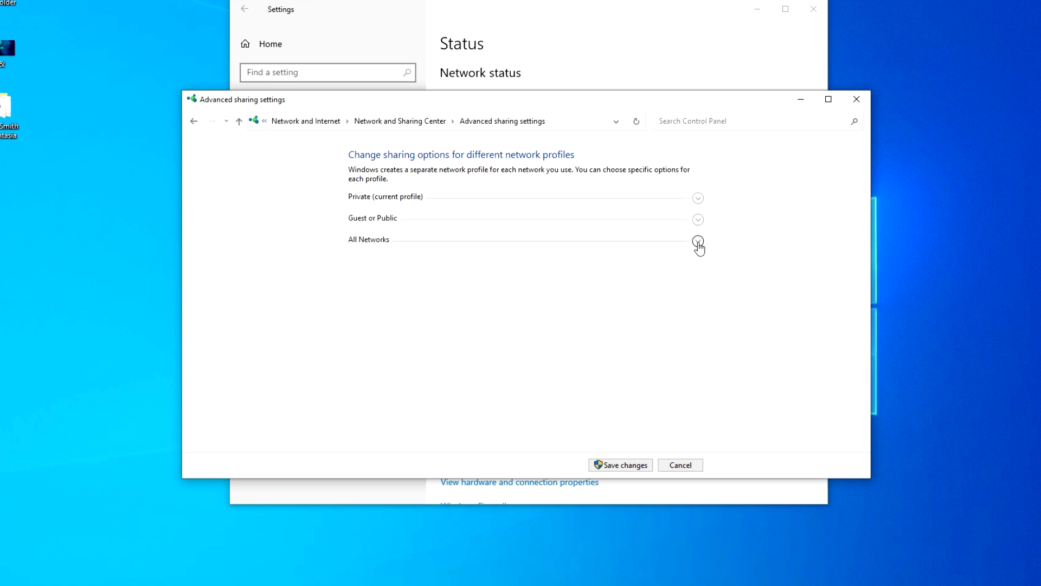
click(698, 241)
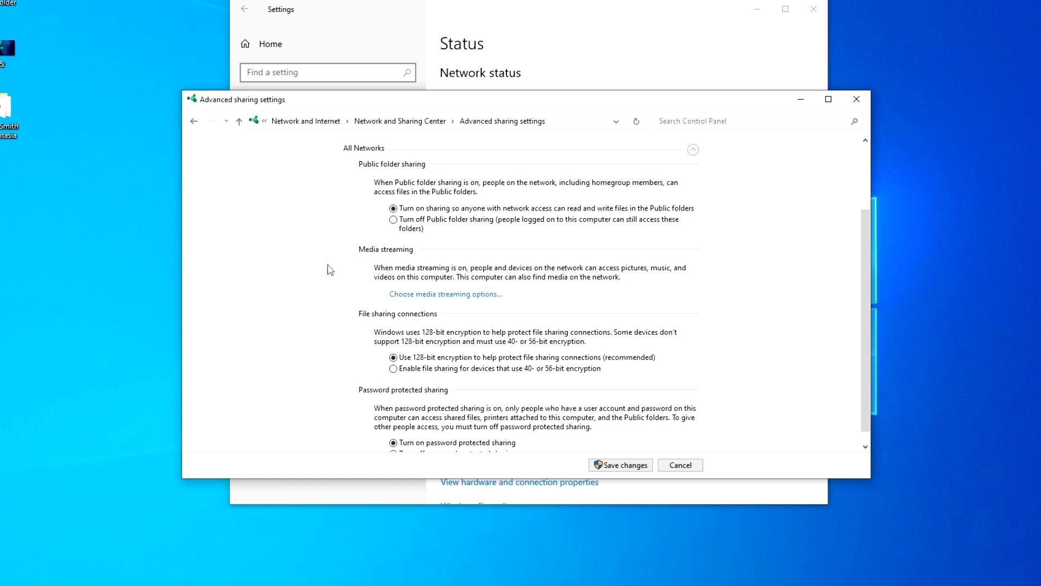
scroll(322, 337, down, 1)
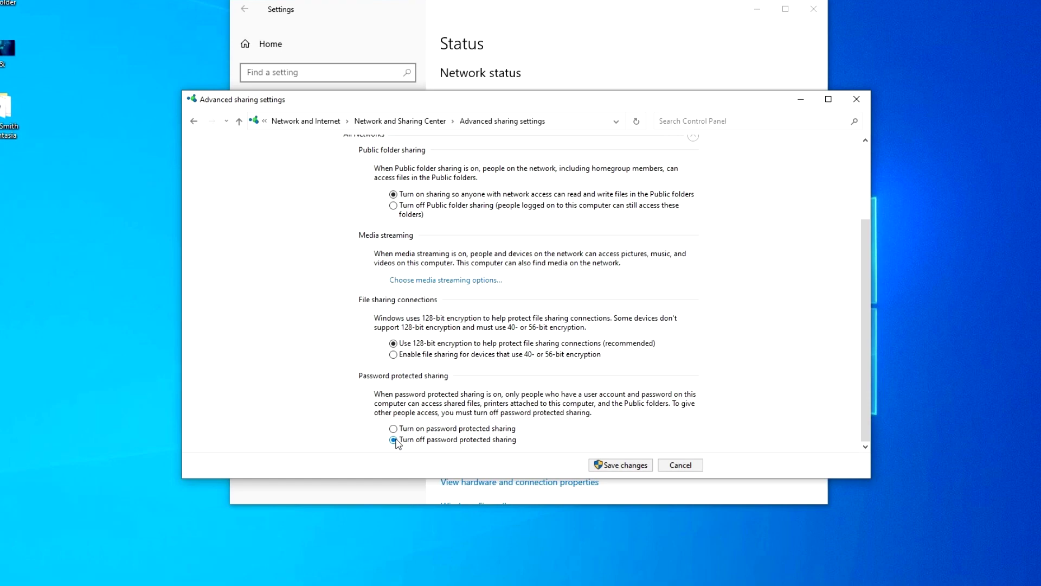
click(624, 465)
click(855, 99)
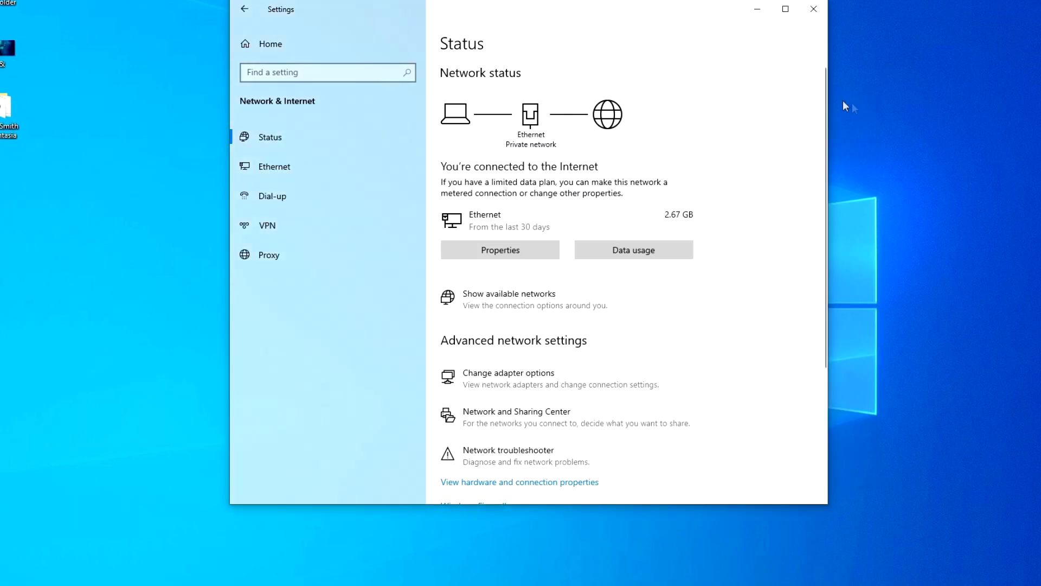
- Close Settings and open This PC's Properties from File Explorer, scrolling to Related settings
click(814, 9)
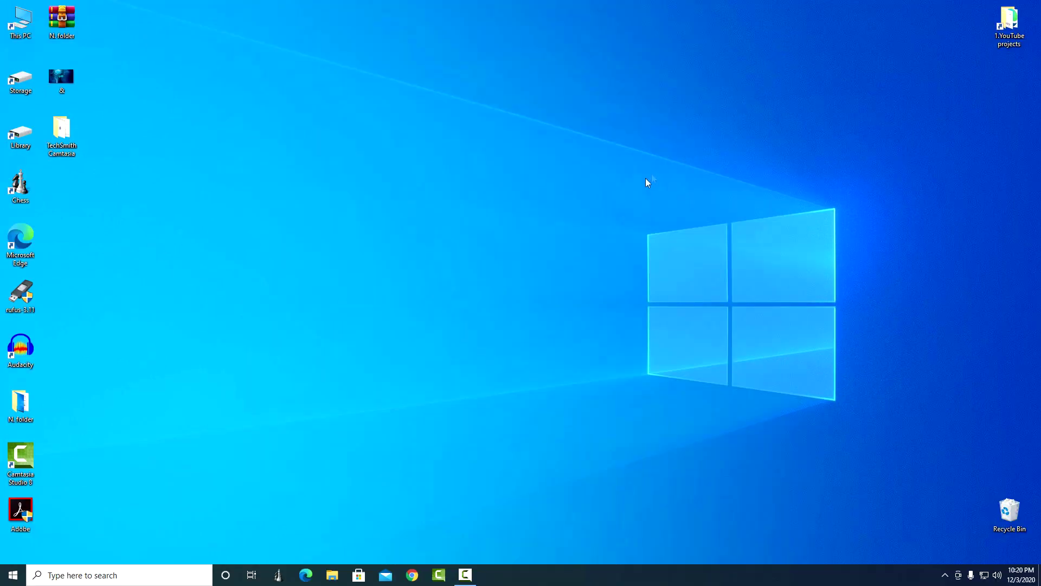
click(333, 574)
right_click(277, 190)
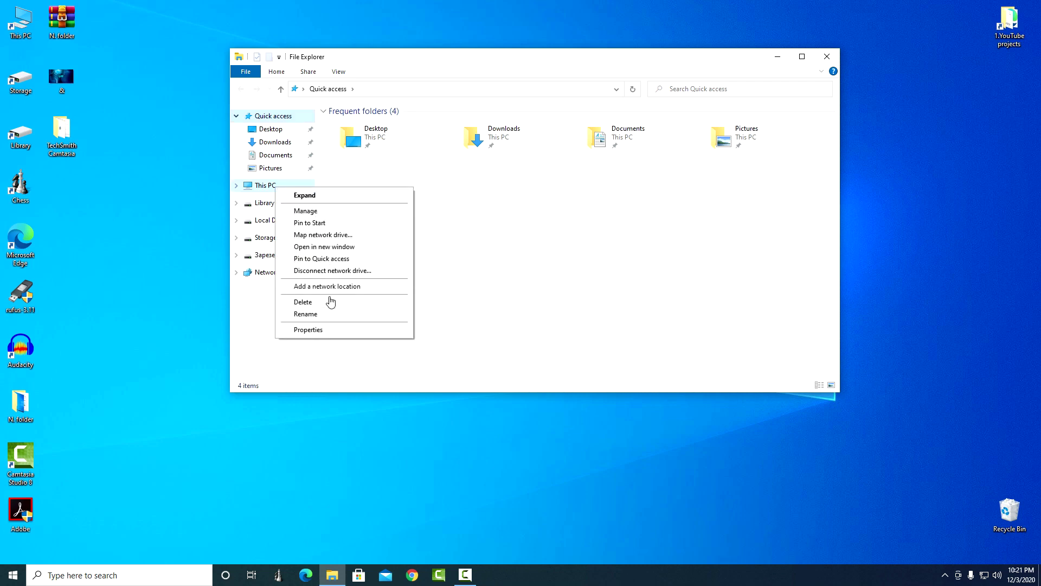
click(356, 330)
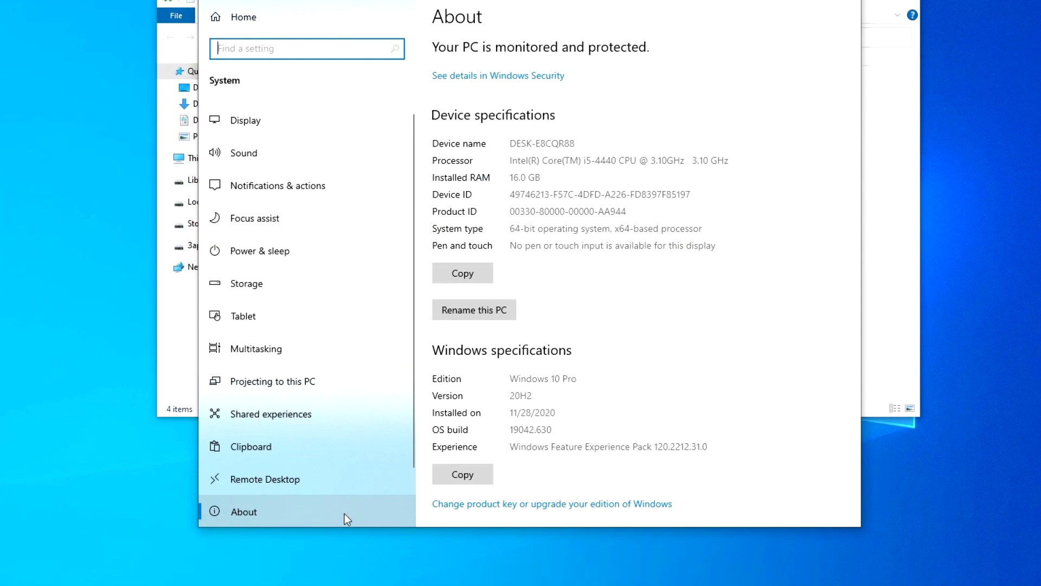
scroll(819, 350, down, 2)
scroll(819, 350, down, 5)
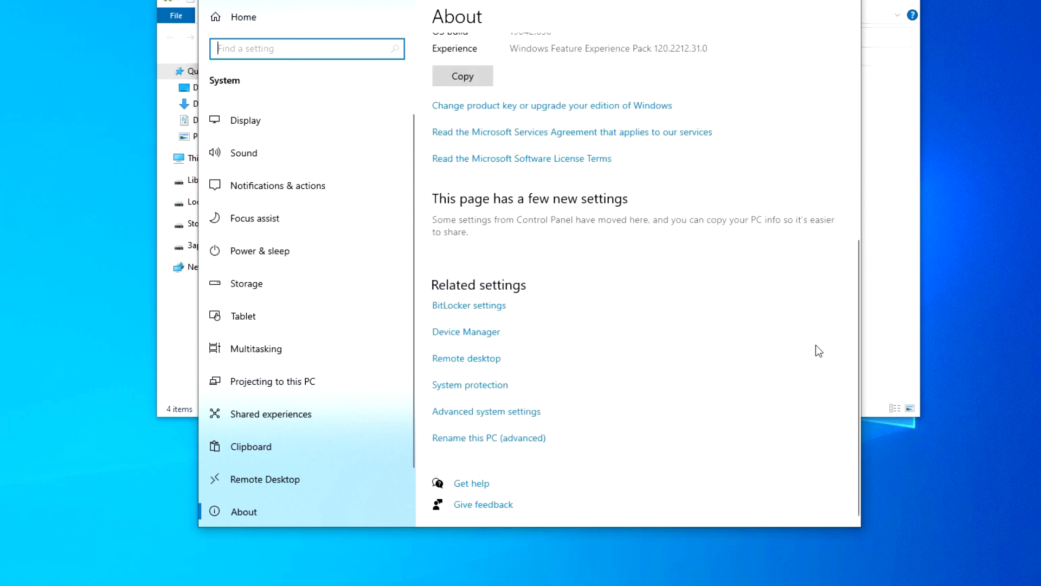
- Rename the computer to PC-01 on the Computer Name tab, accepting the restart notice
click(523, 417)
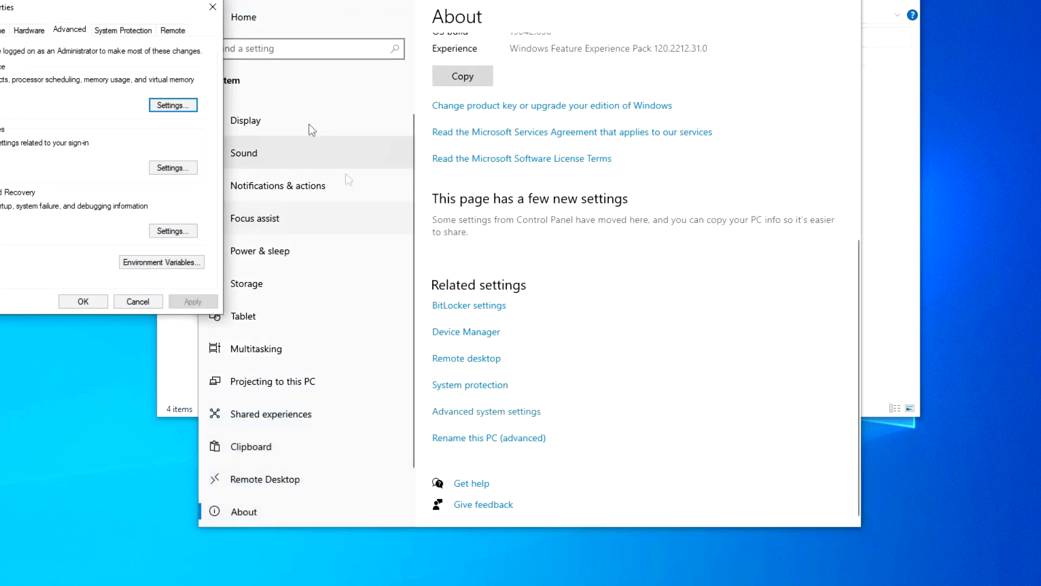
drag(162, 16, 598, 102)
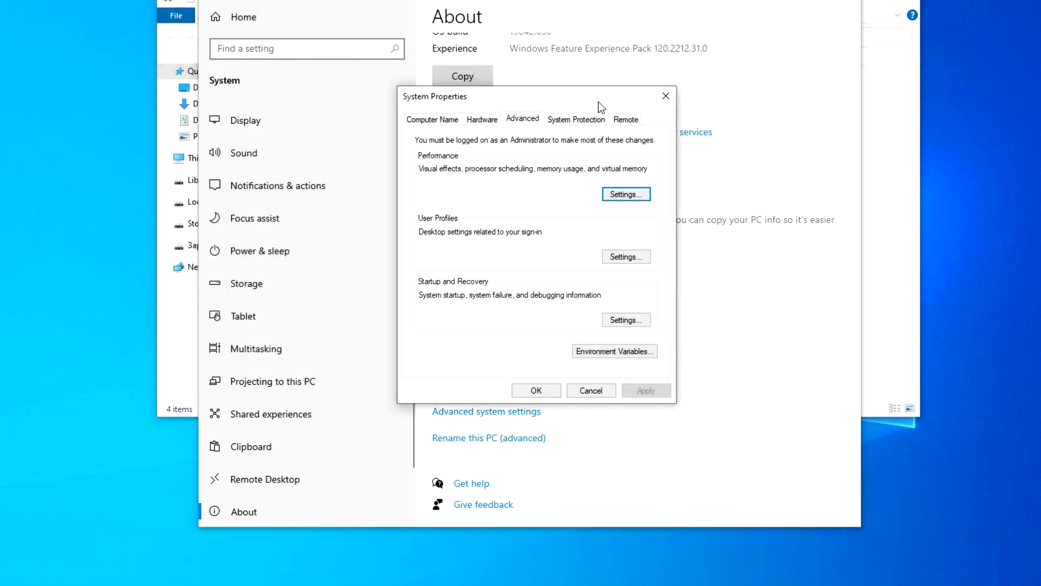
click(444, 120)
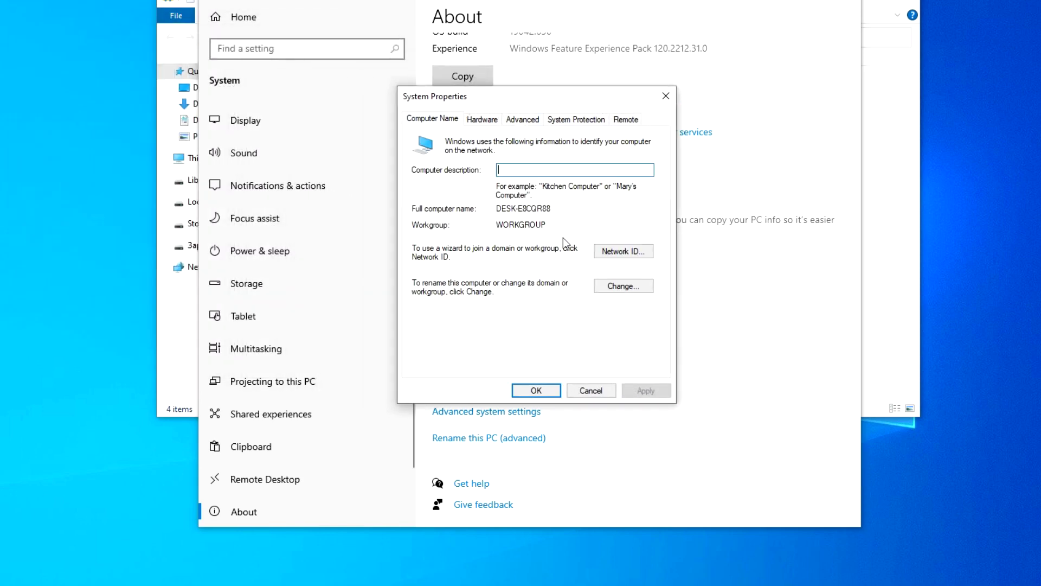
click(621, 288)
text(P)
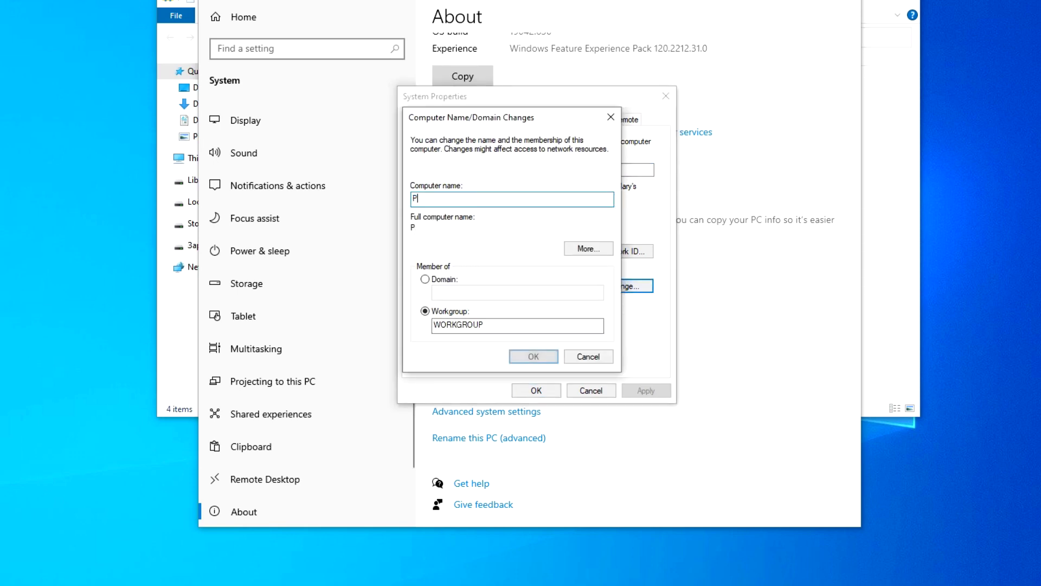
text(C-01)
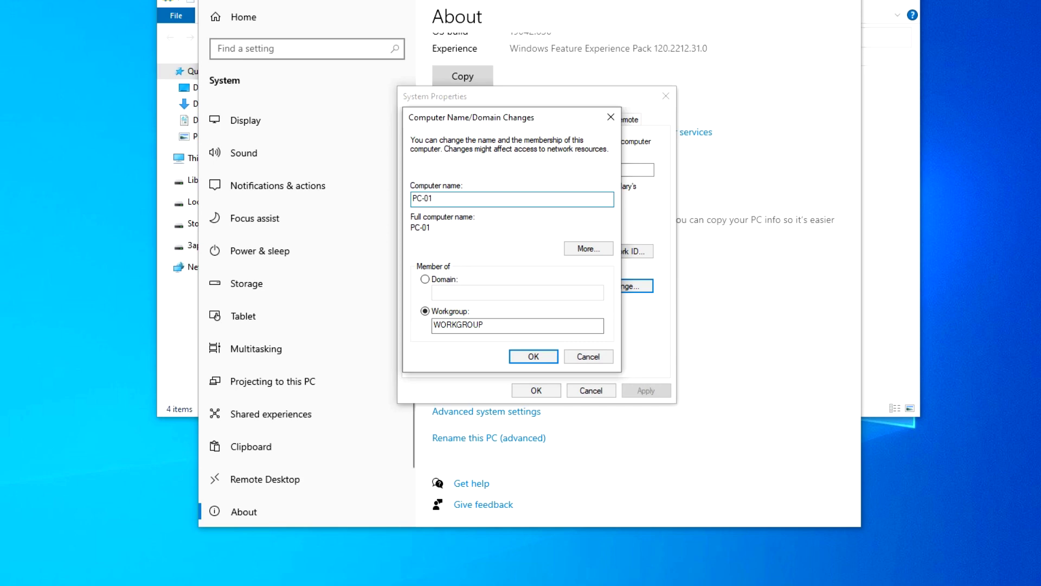
click(532, 356)
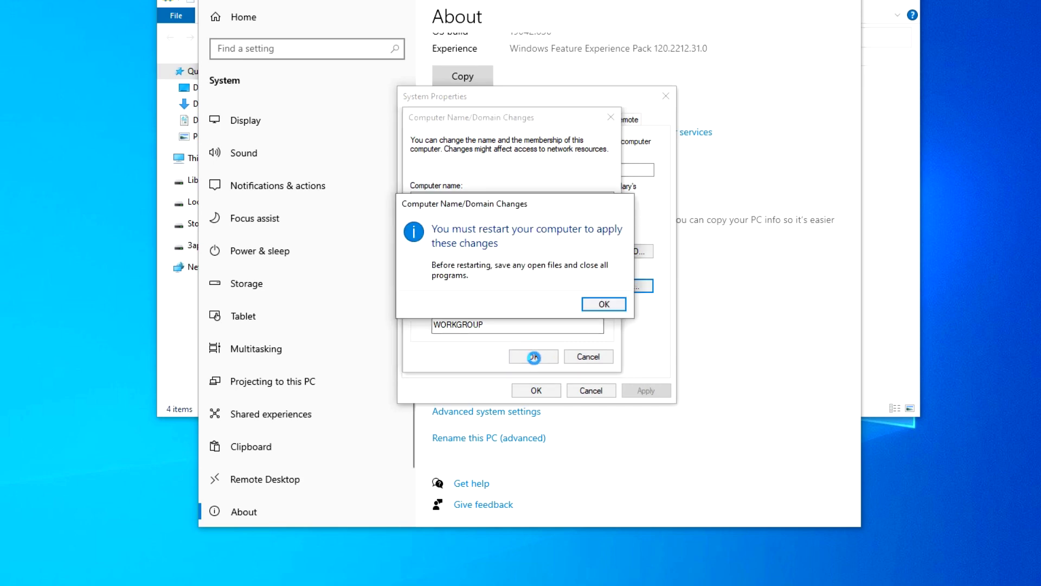
click(605, 304)
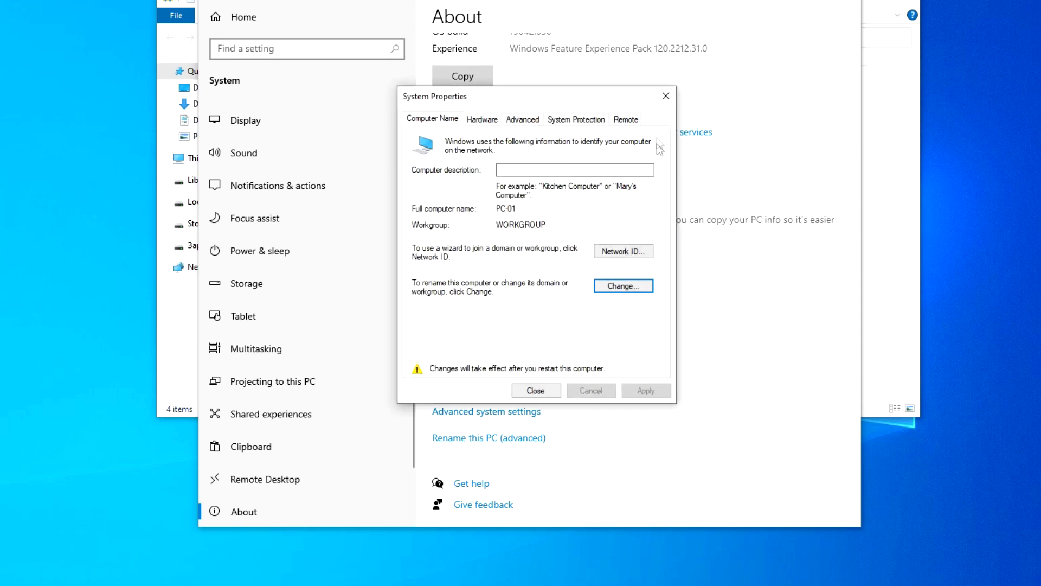
- Allow remote connections to this computer, apply it, and restart the PC now
click(626, 119)
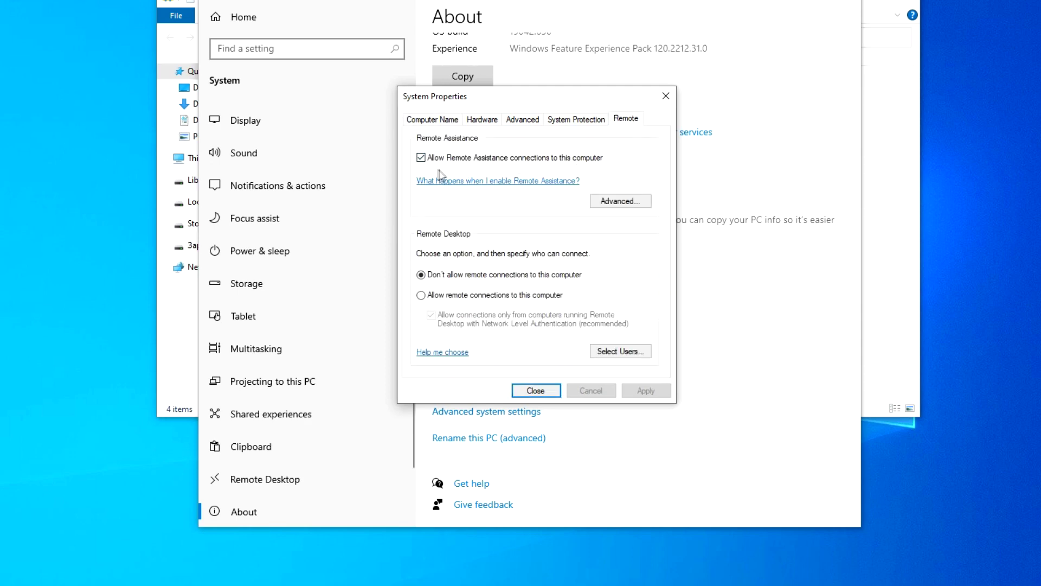
click(422, 295)
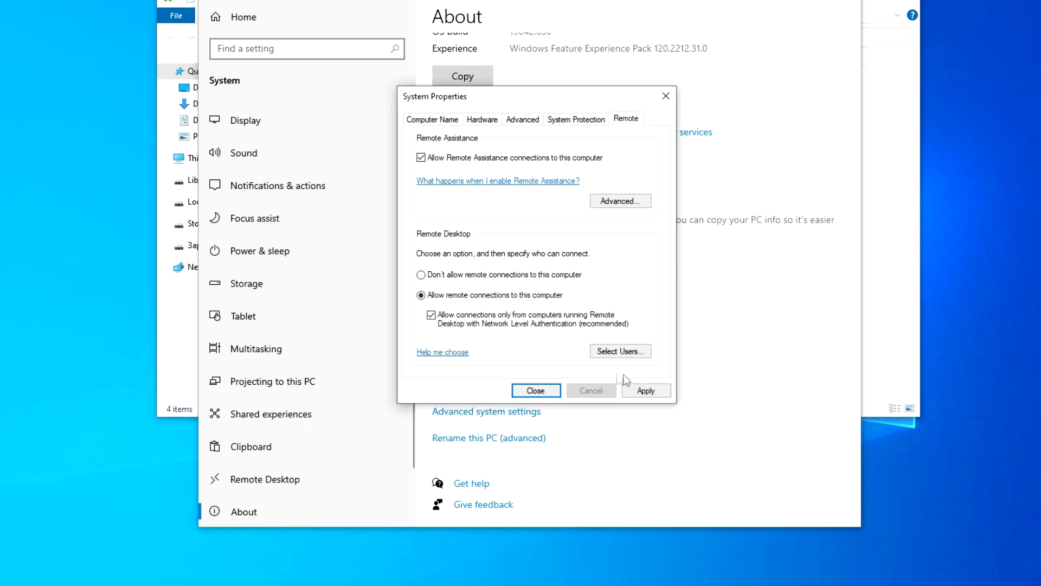
click(647, 391)
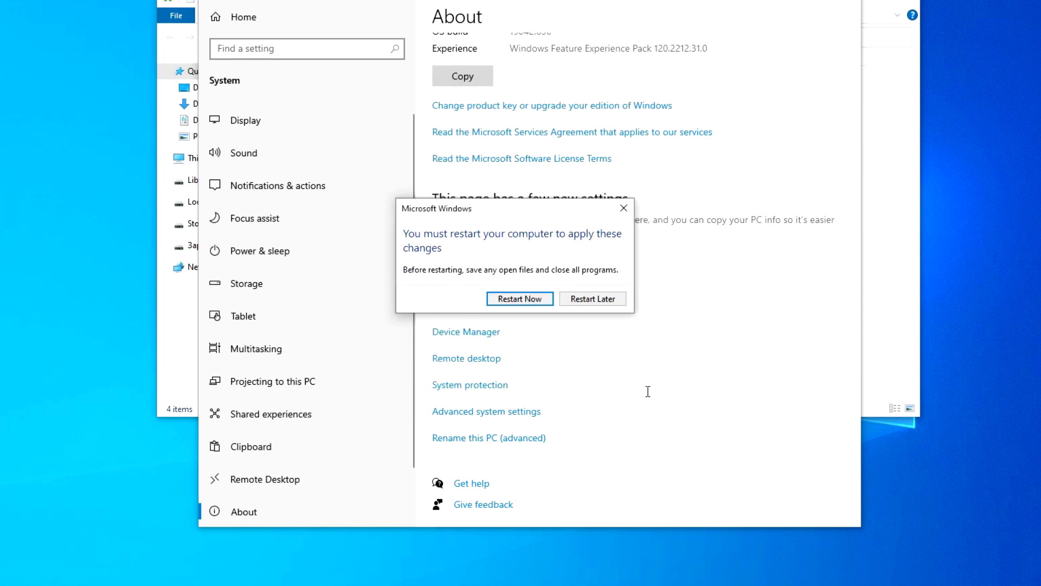
click(520, 298)
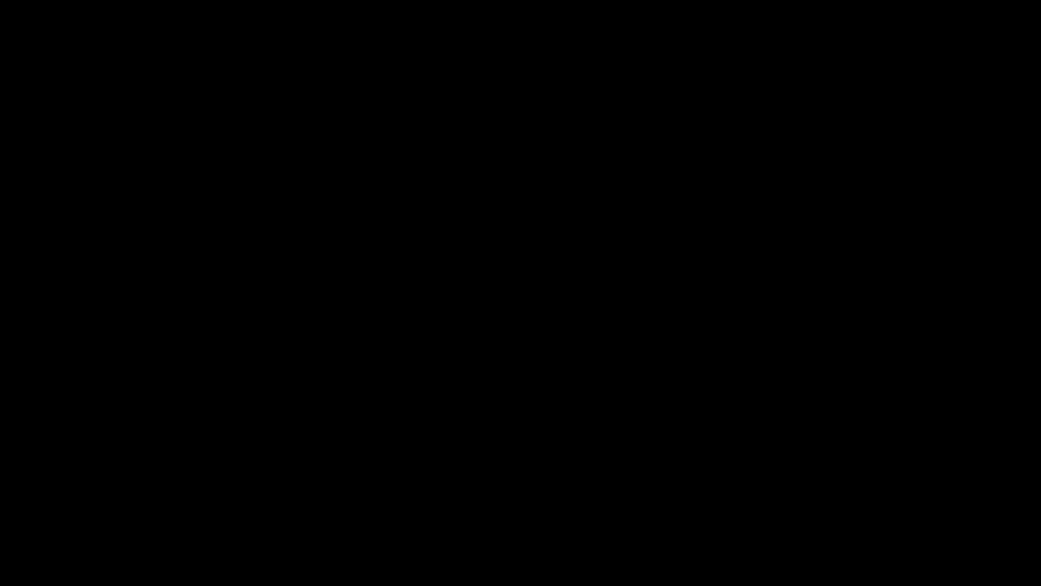
- Sign back into Windows by entering the account PIN
text(1)
text(0)
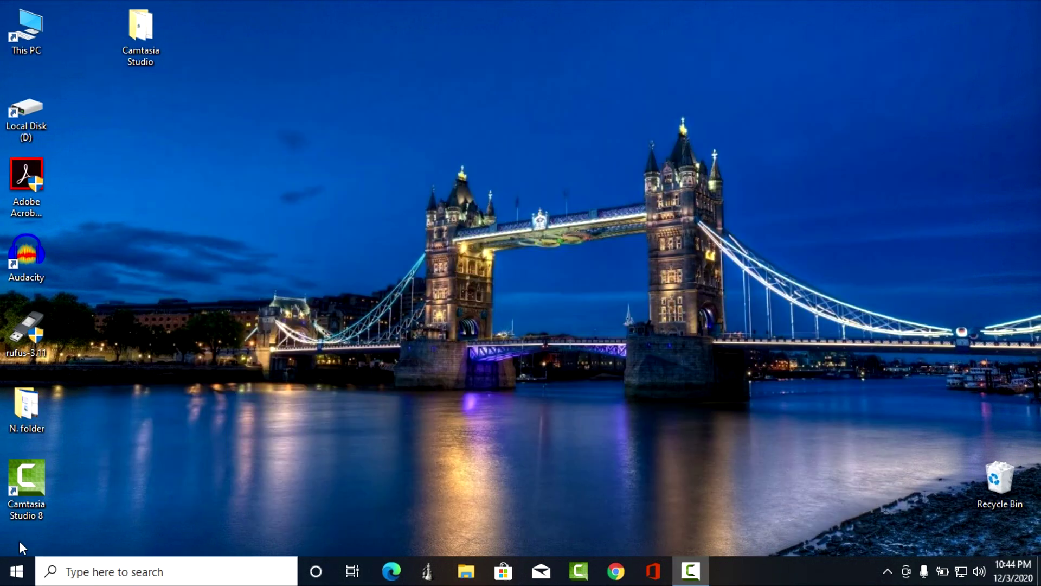
- On the second PC, open Settings > Devices > Printers & scanners and start adding a printer
click(16, 571)
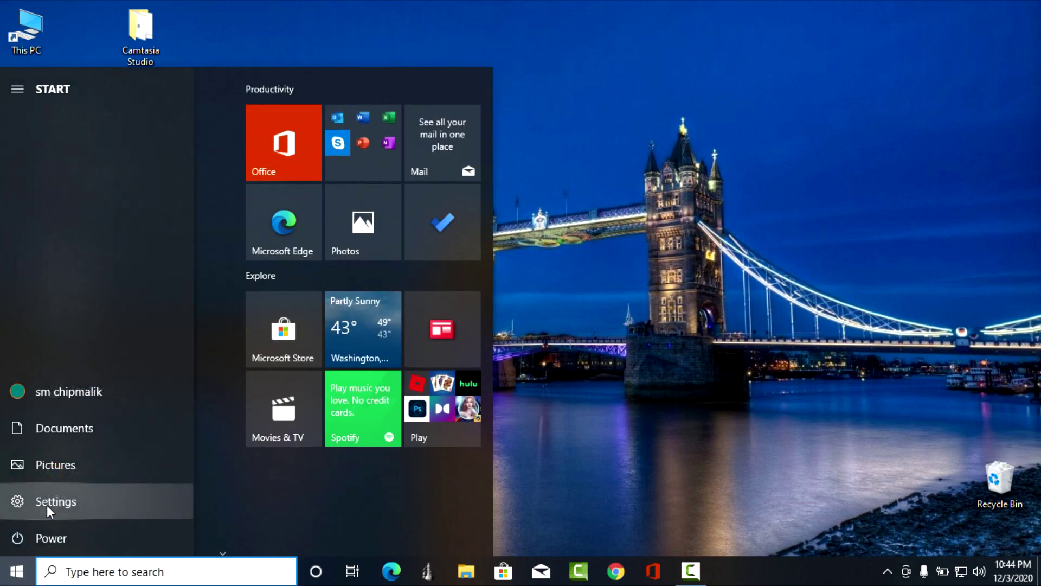
click(144, 503)
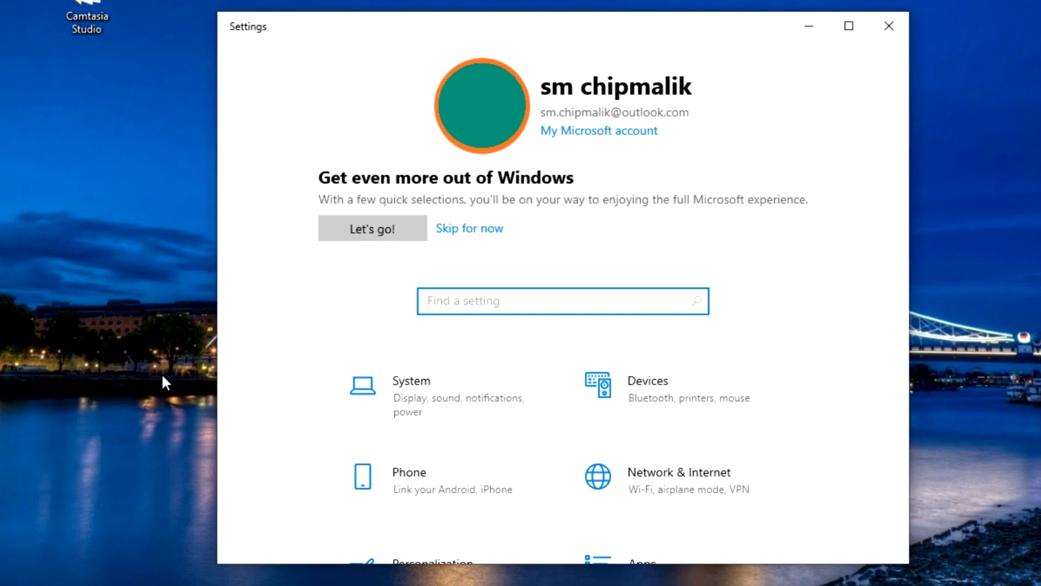
click(643, 400)
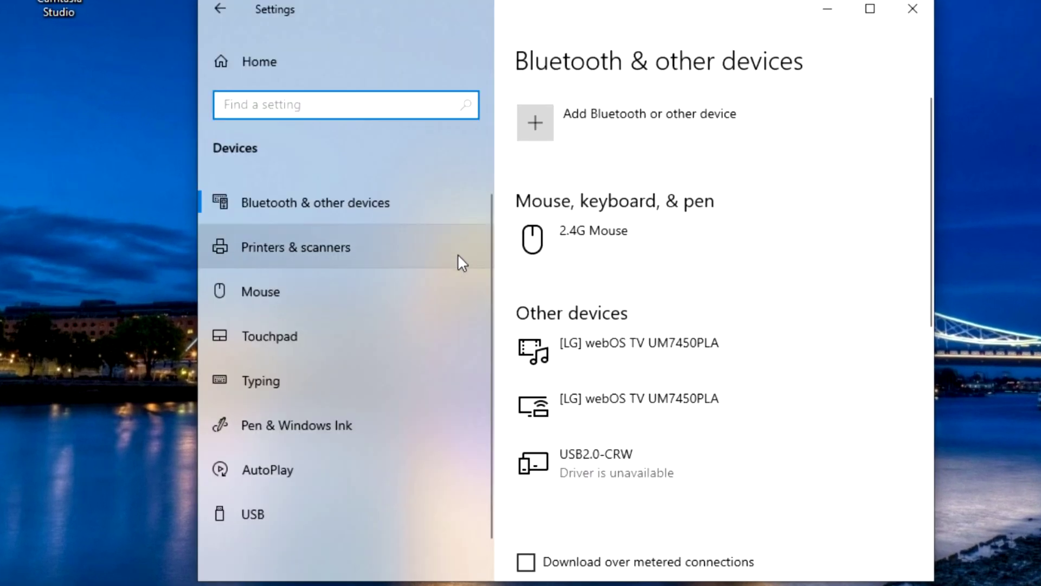
click(458, 253)
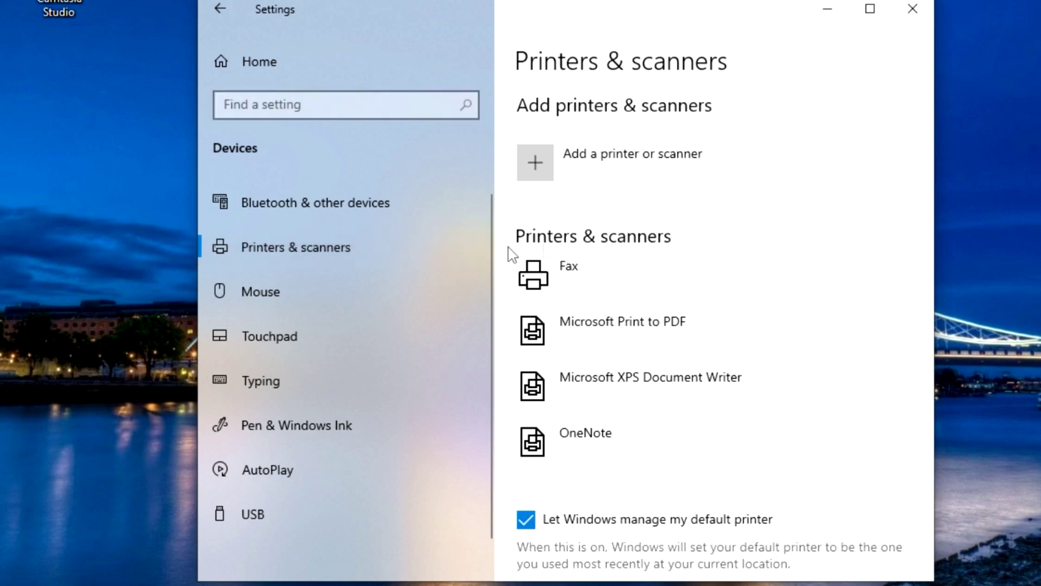
click(548, 171)
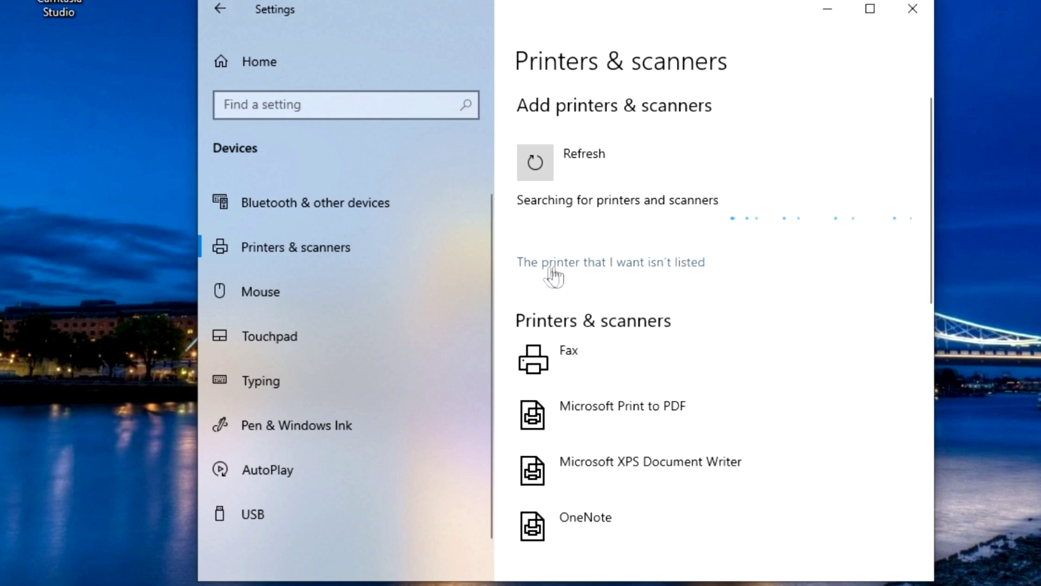
- Choose to add a shared printer by name and browse the network's computers
click(637, 266)
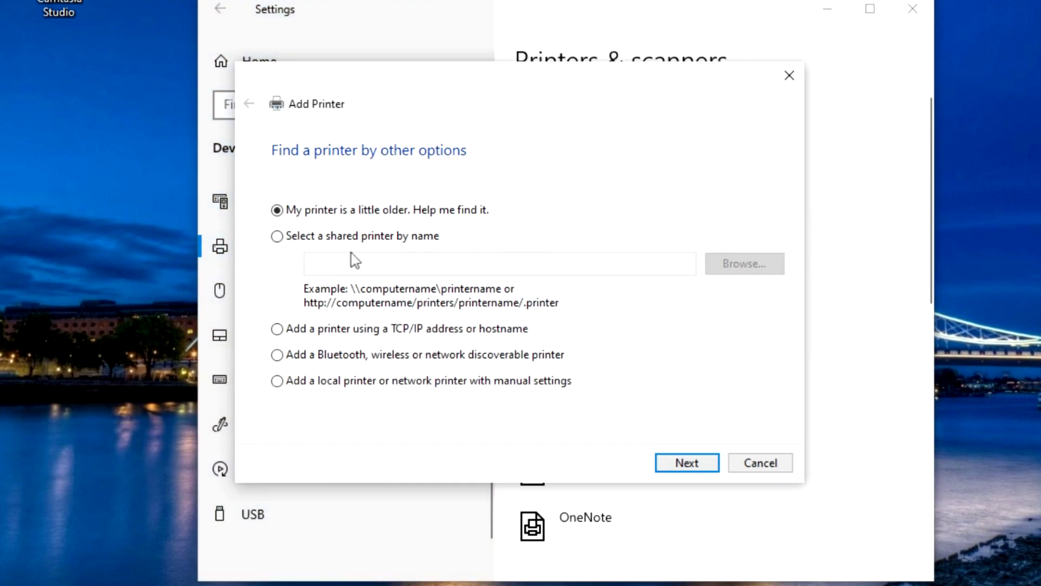
click(277, 238)
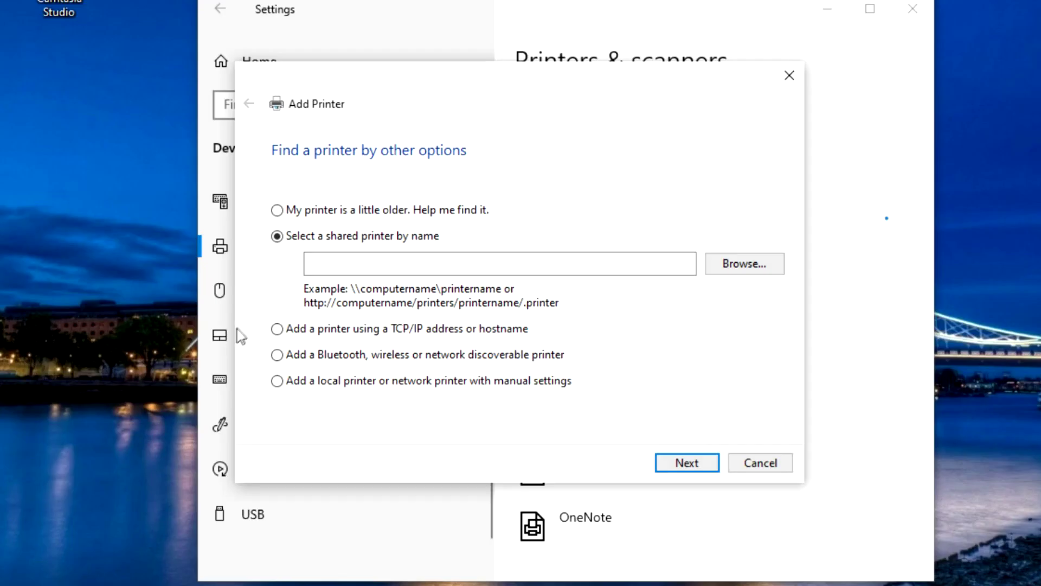
click(687, 463)
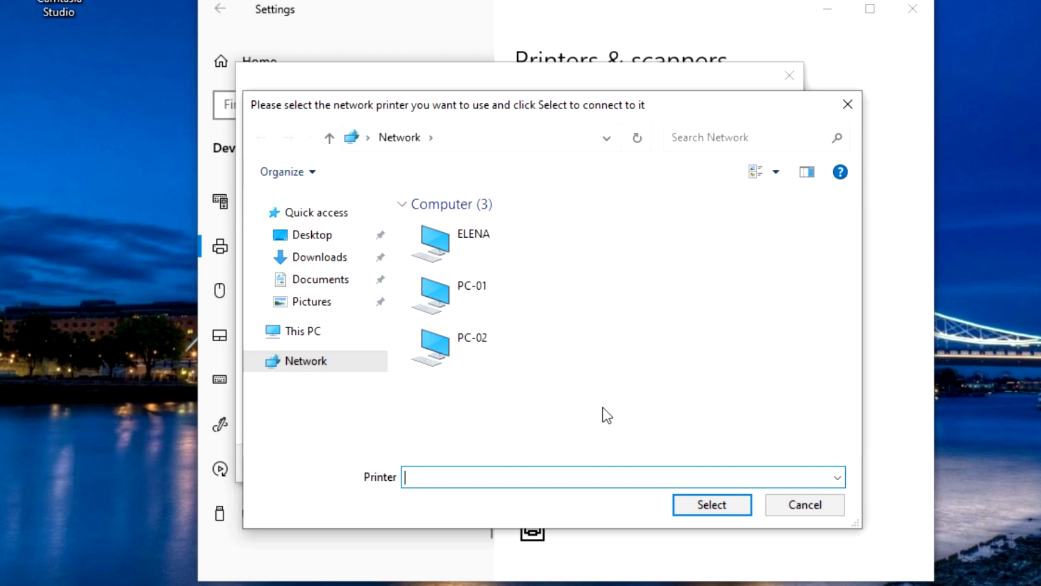
- Select the Canon G2010 series shared on PC-01 and install it with its driver
double_click(511, 310)
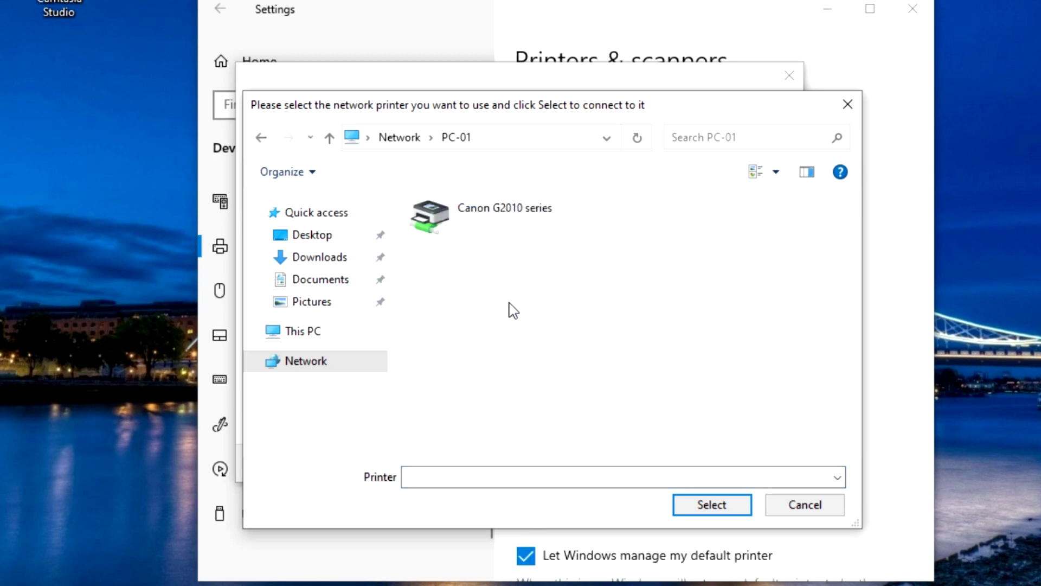
click(517, 223)
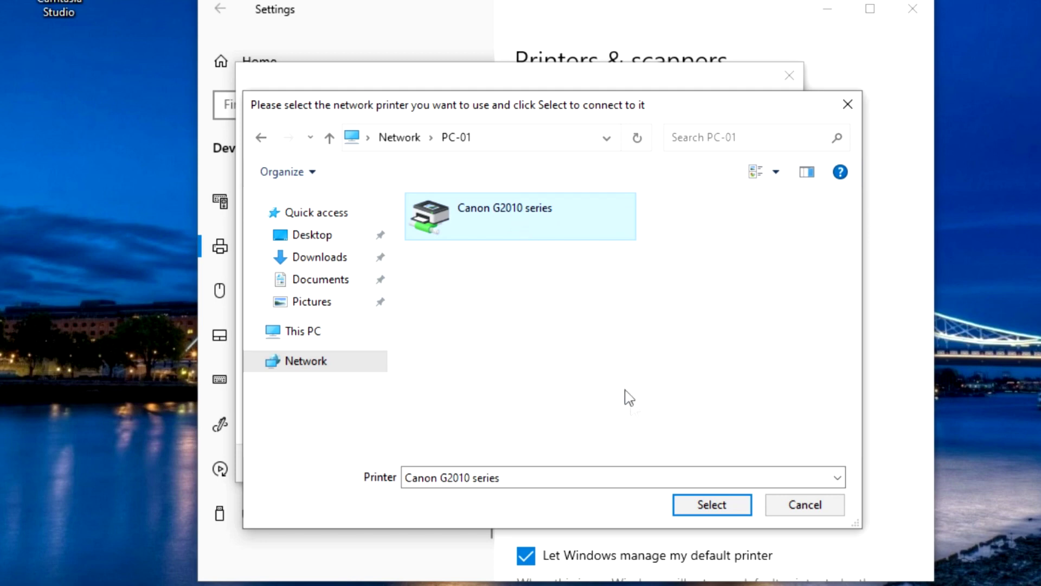
click(689, 510)
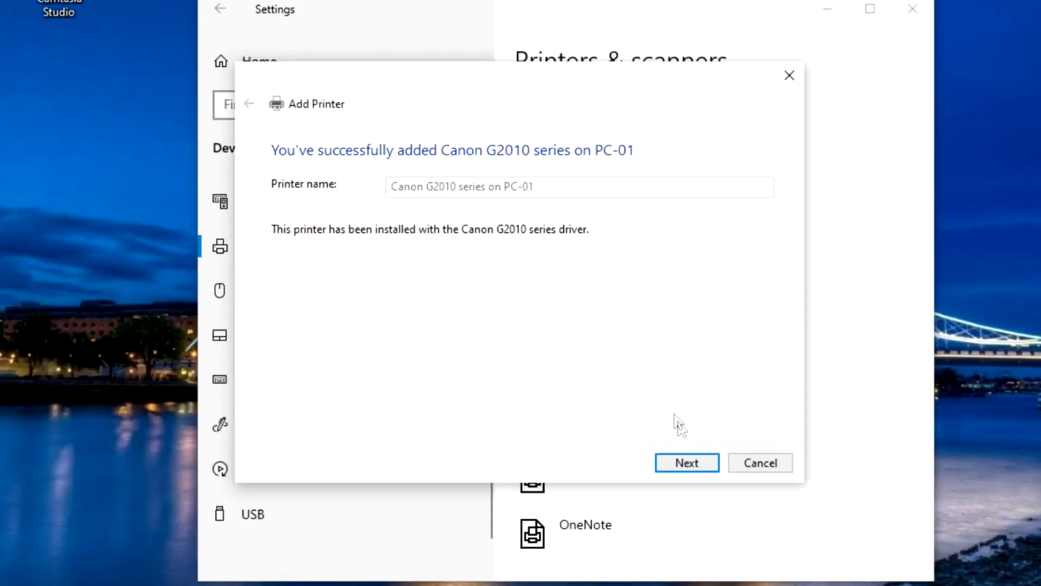
- Finish adding the Canon G2010 series on PC-01 network printer, then close Settings
click(687, 463)
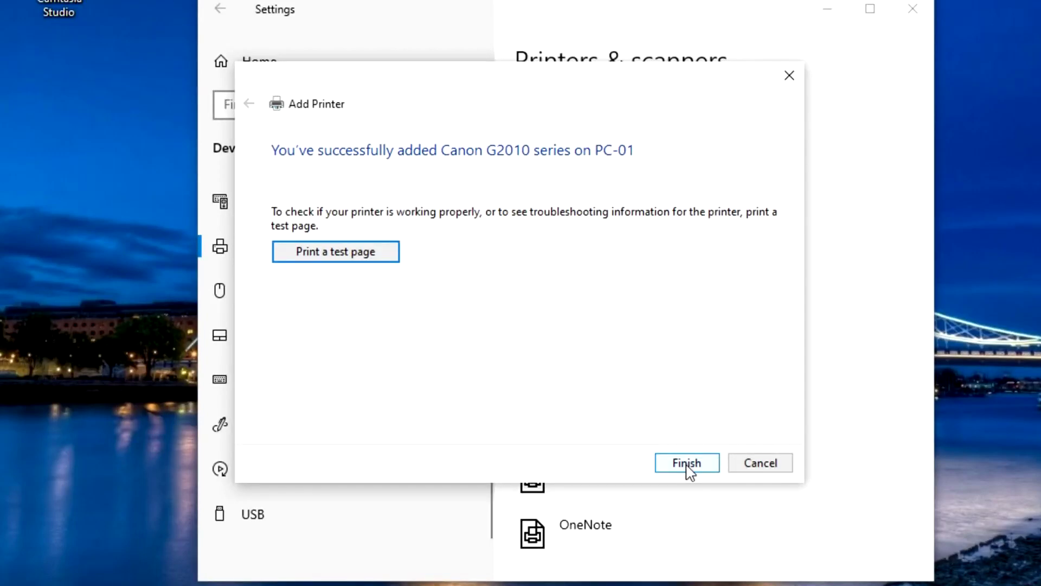
click(688, 464)
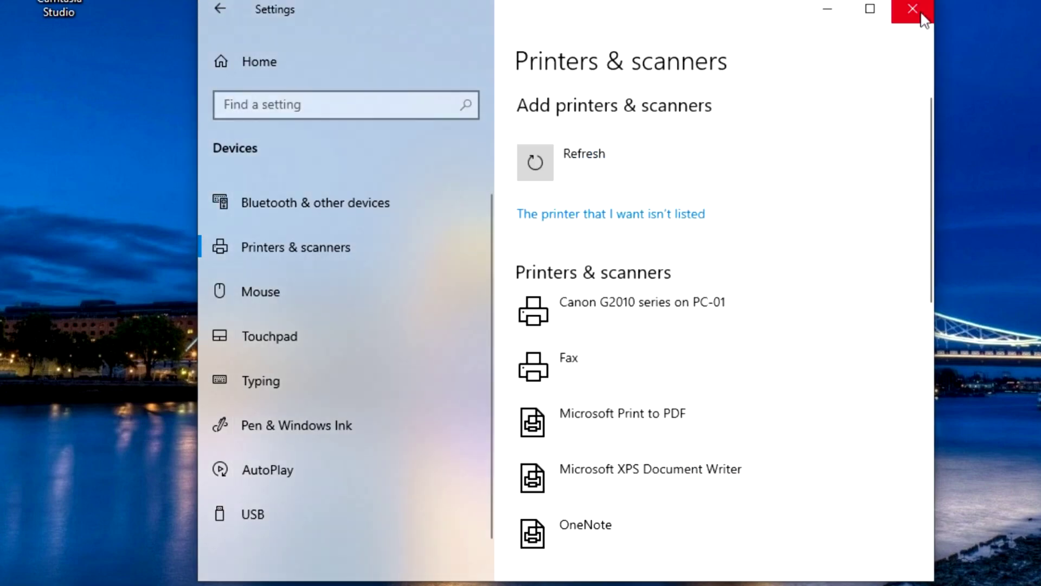
click(922, 17)
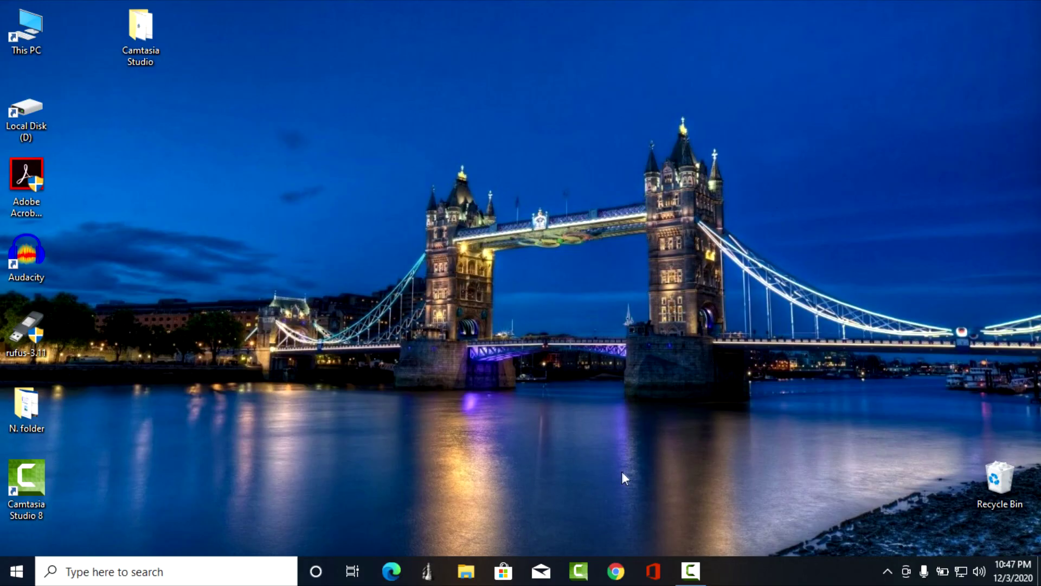